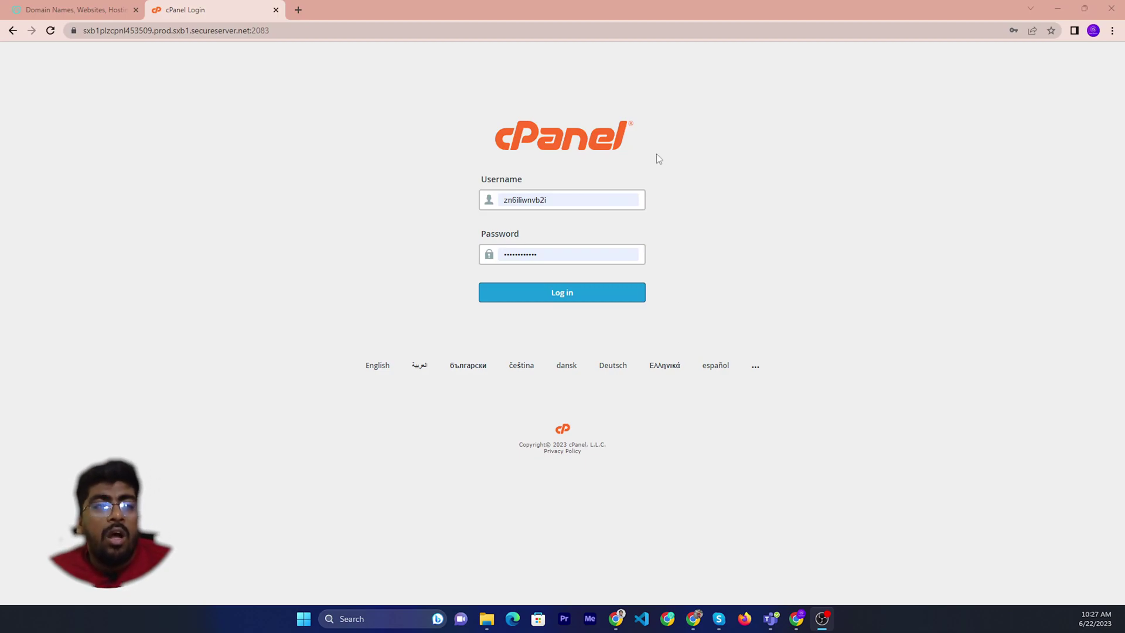
Submit the filled-in username and password to log into cPanel
{"action": "left_click", "coordinate": [573, 291]}
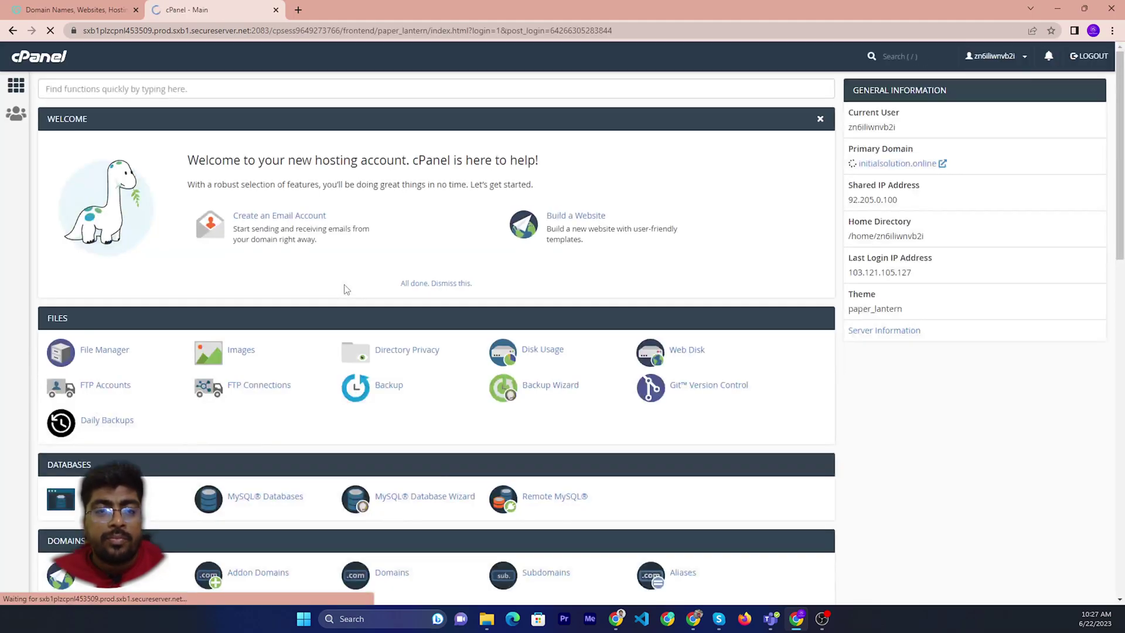
{"action": "scroll", "coordinate": [330, 317], "scroll_direction": "down", "scroll_amount": 3}
{"action": "scroll", "coordinate": [316, 339], "scroll_direction": "down", "scroll_amount": 1}
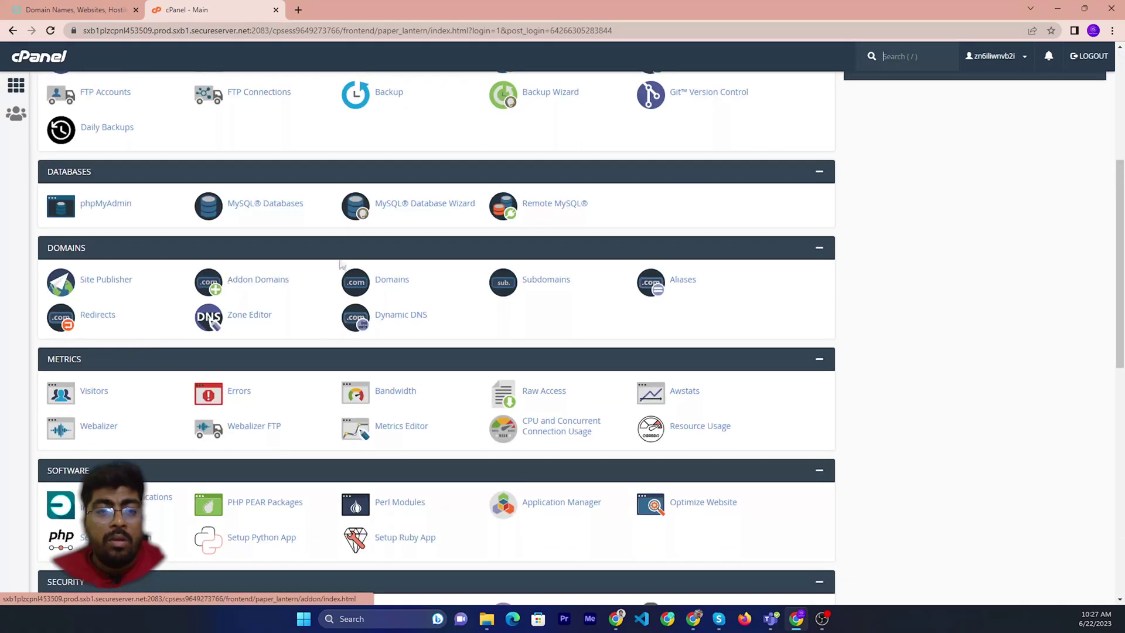
Try creating a MySQL database named 'newwebsite', then return after the 'already exists' error
{"action": "left_click", "coordinate": [278, 209]}
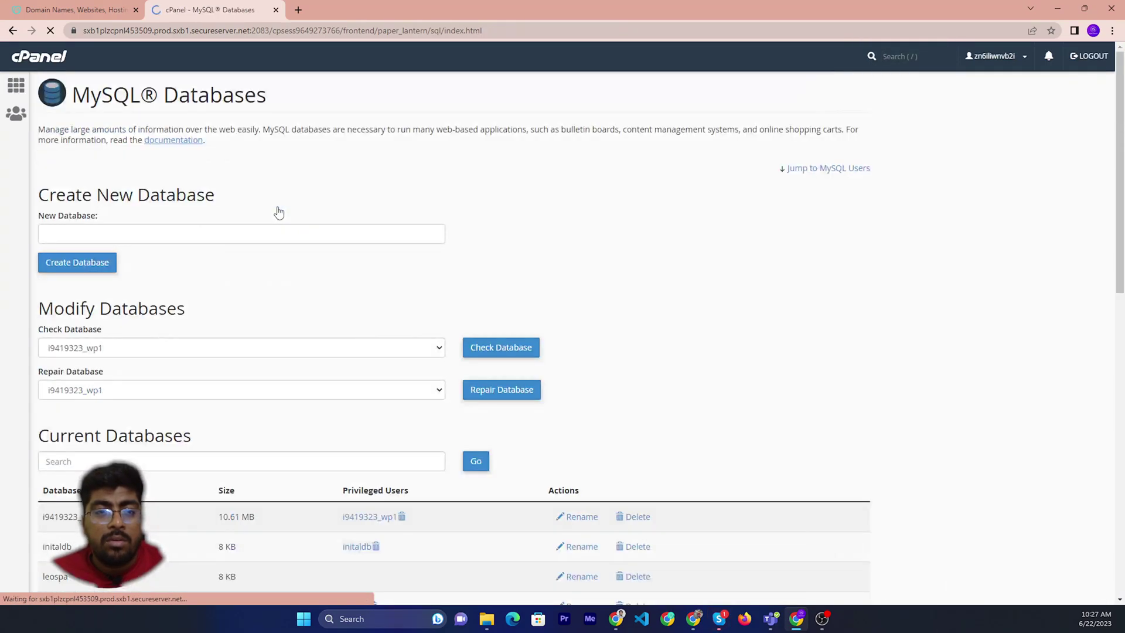
{"action": "left_click", "coordinate": [307, 232]}
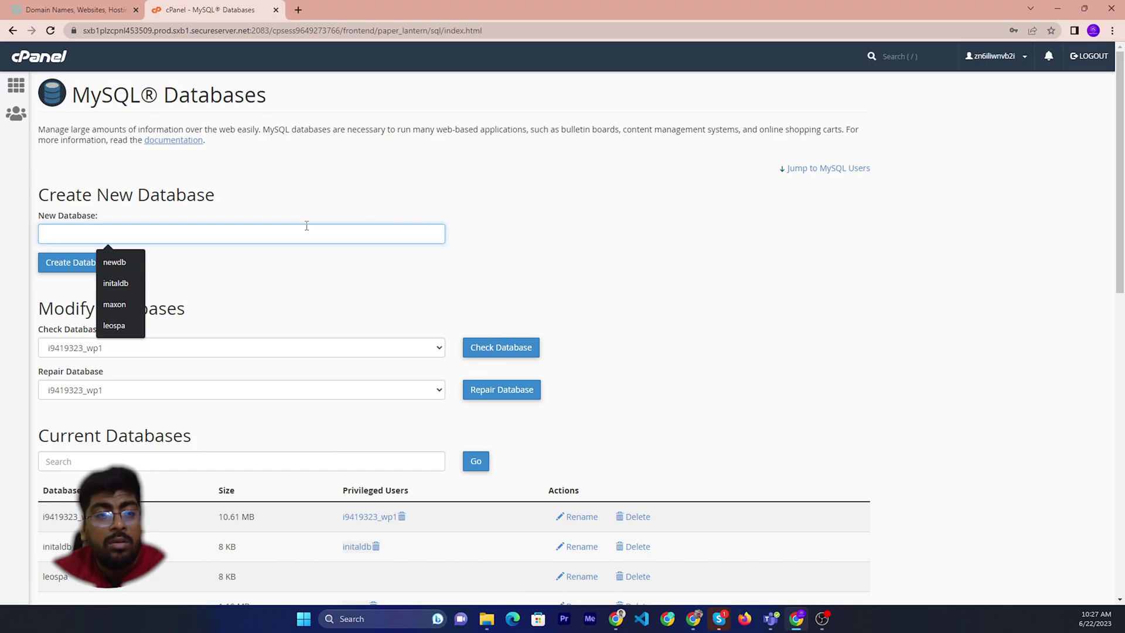
{"action": "type", "text": "ne"}
{"action": "key", "text": "BackSpace"}
{"action": "key", "text": "BackSpace"}
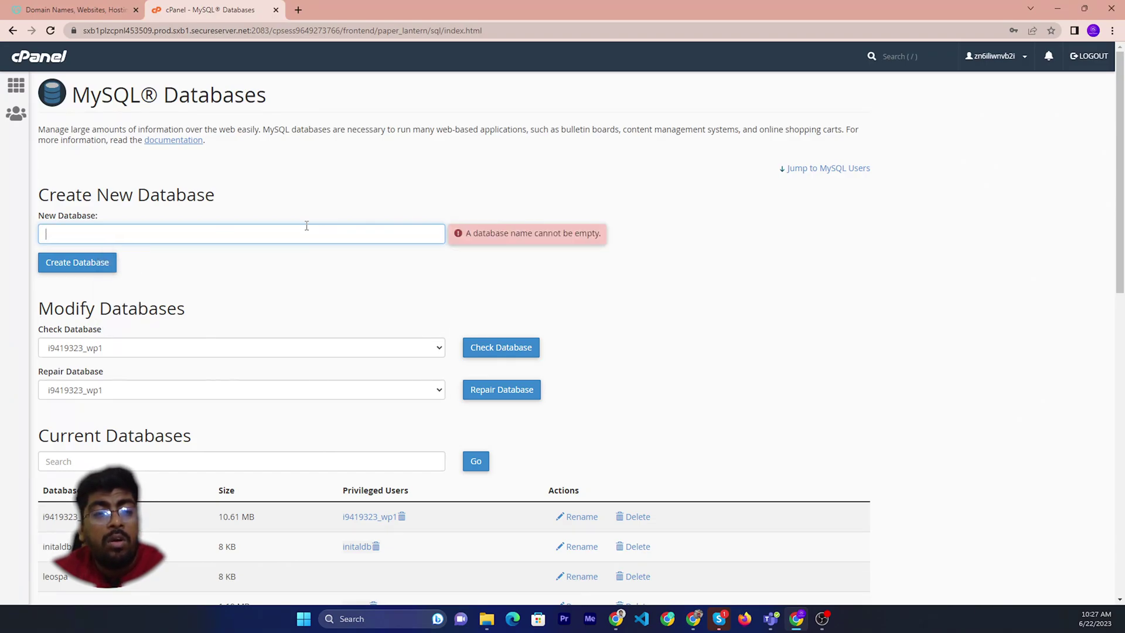
{"action": "type", "text": "newwebsite"}
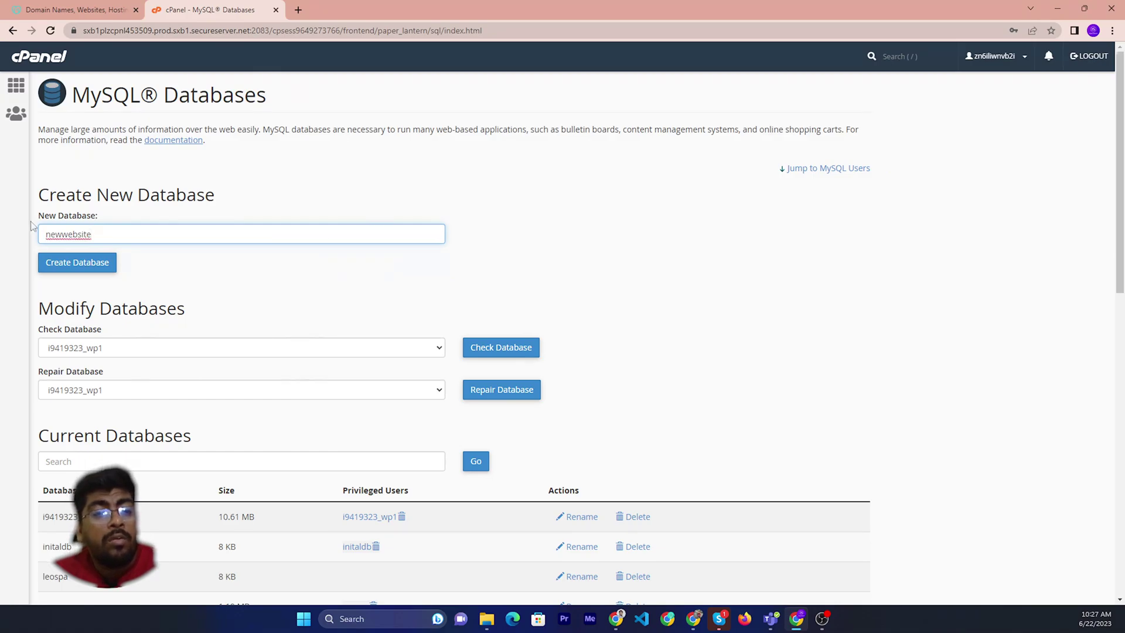
{"action": "left_click", "coordinate": [92, 266]}
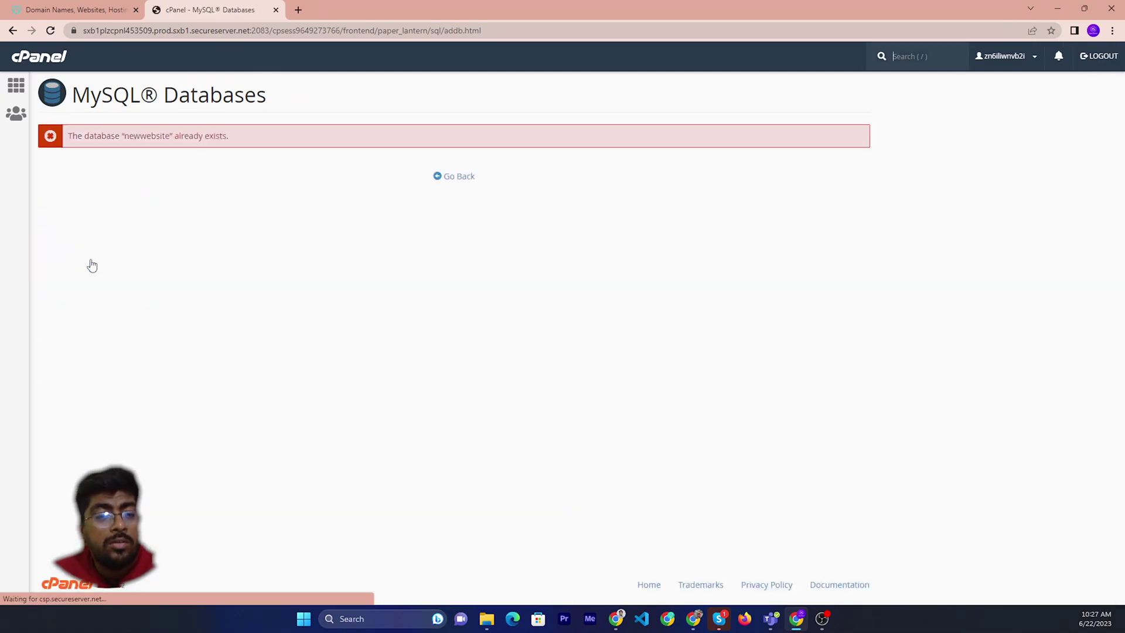
{"action": "left_click", "coordinate": [459, 179]}
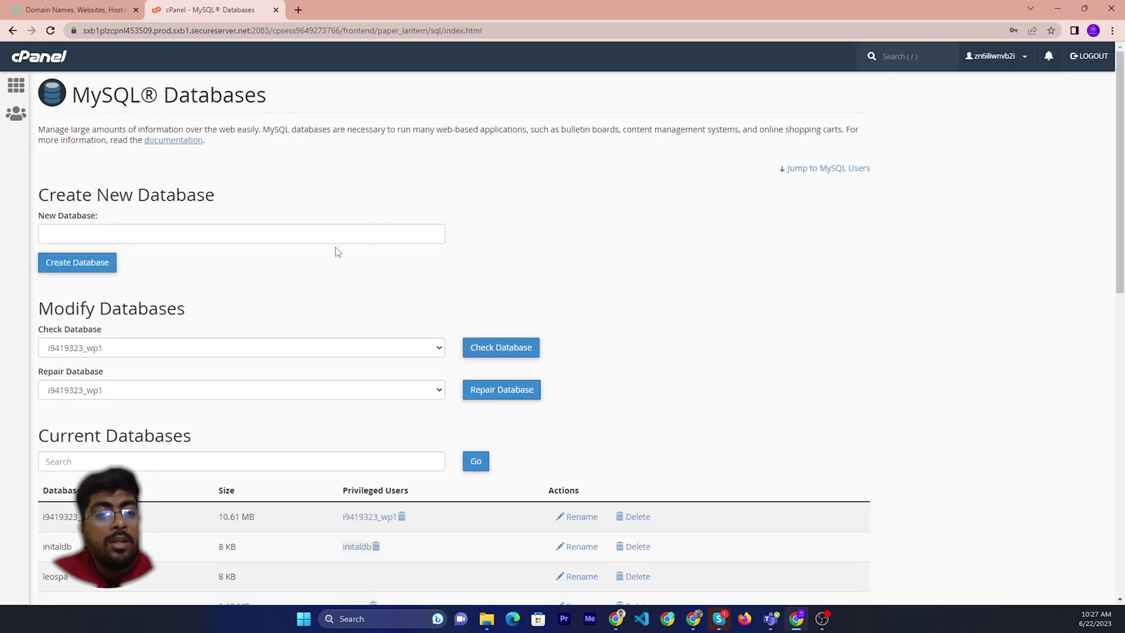
Create a new MySQL database named 'roysha'
{"action": "left_click", "coordinate": [334, 232]}
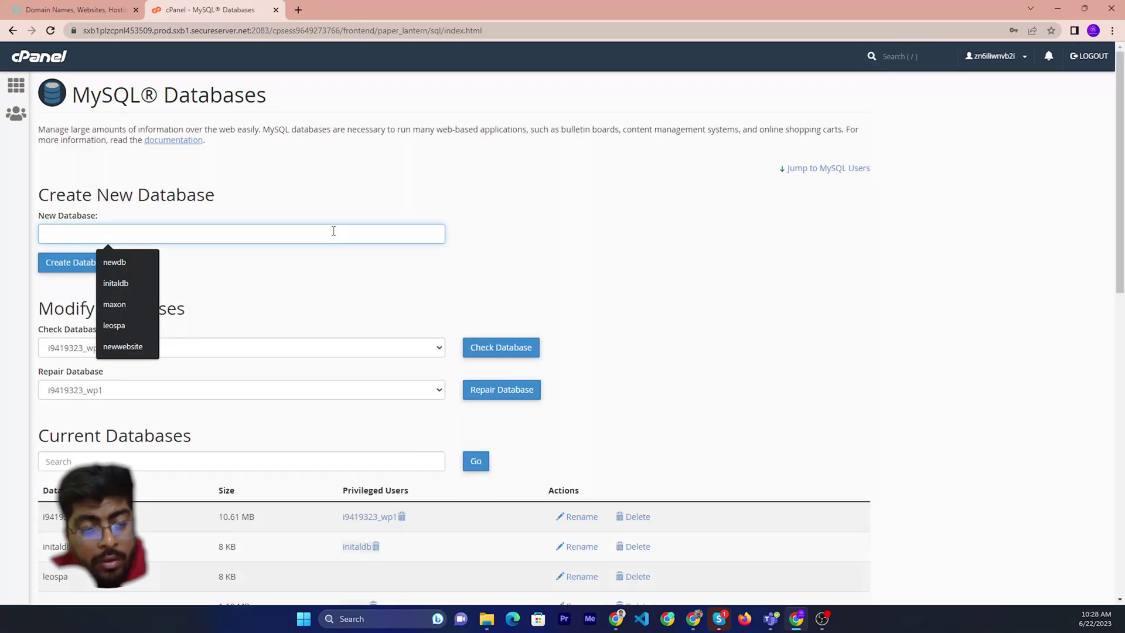
{"action": "scroll", "coordinate": [332, 235], "scroll_direction": "down", "scroll_amount": 2}
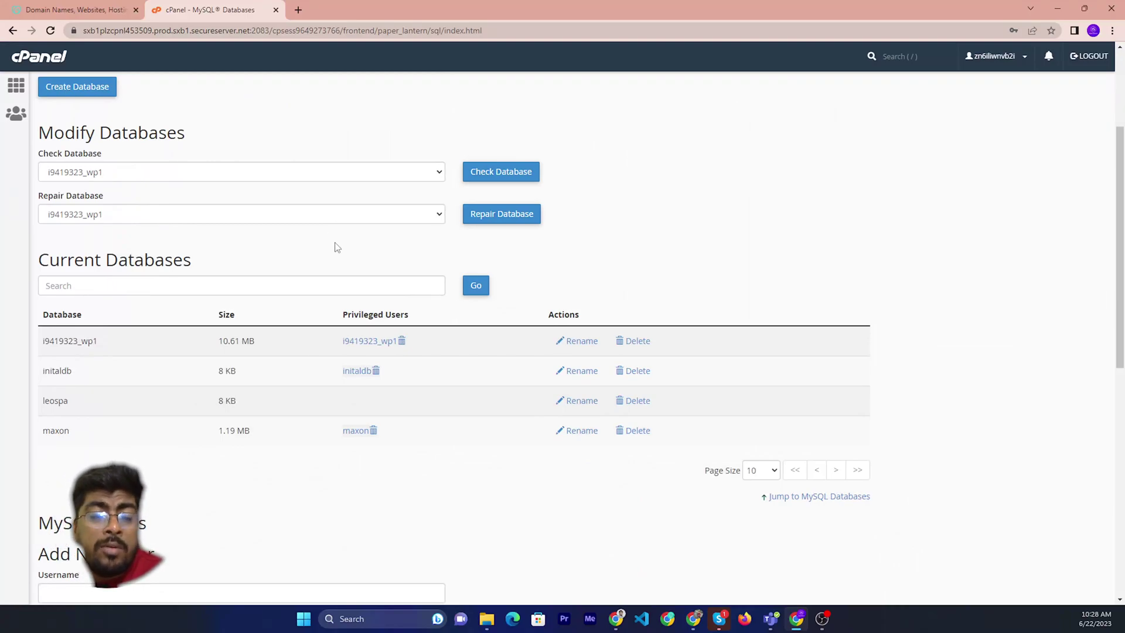
{"action": "scroll", "coordinate": [333, 242], "scroll_direction": "up", "scroll_amount": 2}
{"action": "type", "text": "roys"}
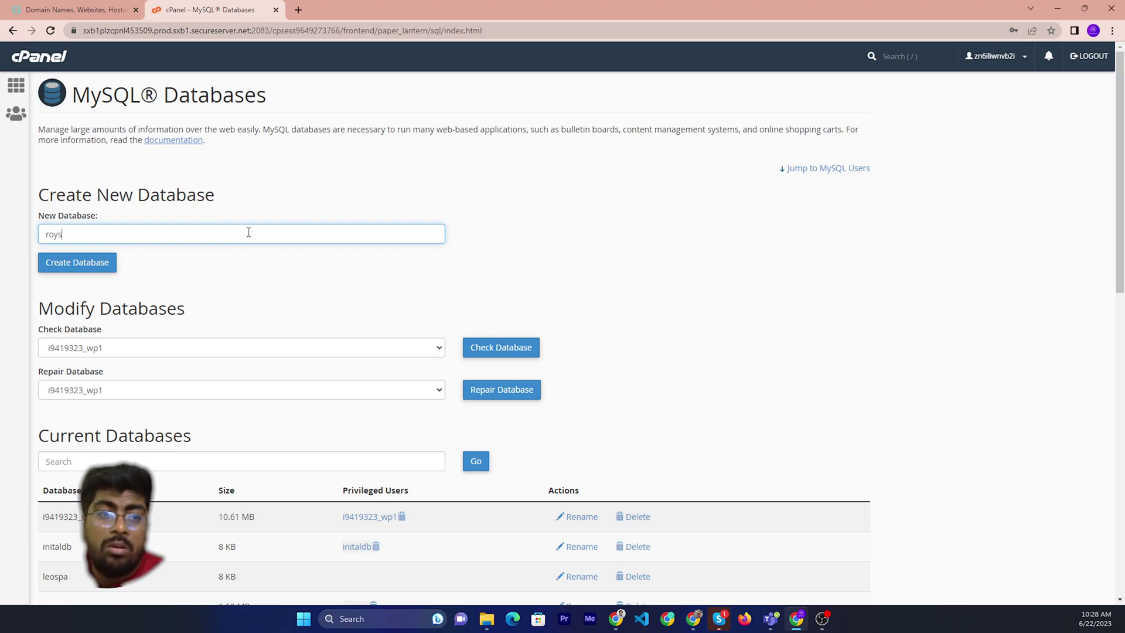
{"action": "type", "text": "ha"}
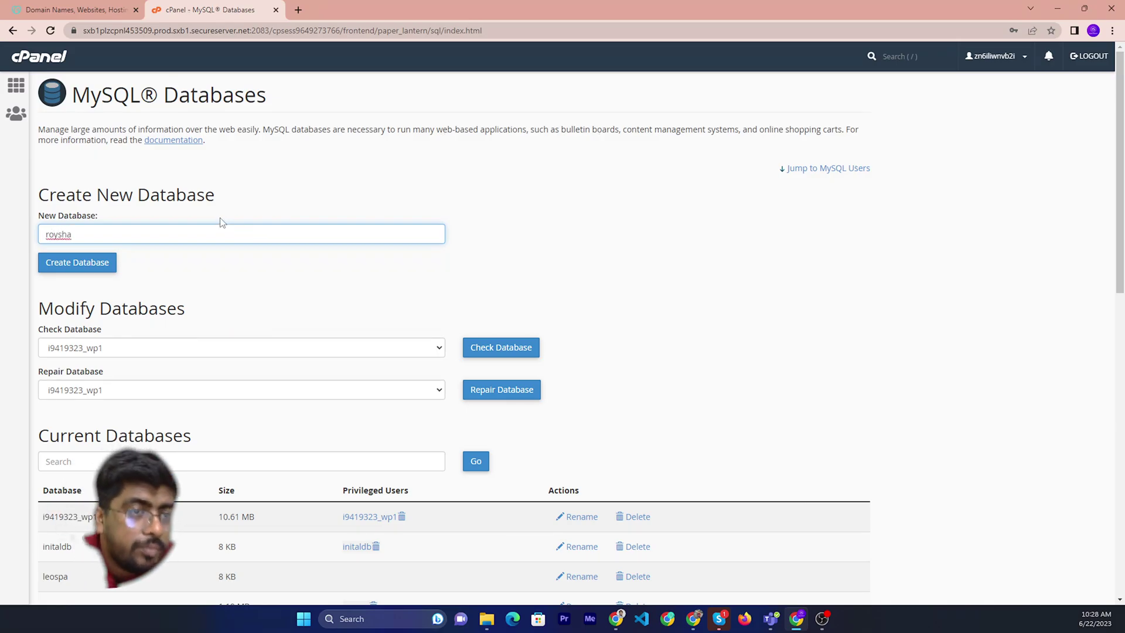
{"action": "left_click", "coordinate": [97, 260]}
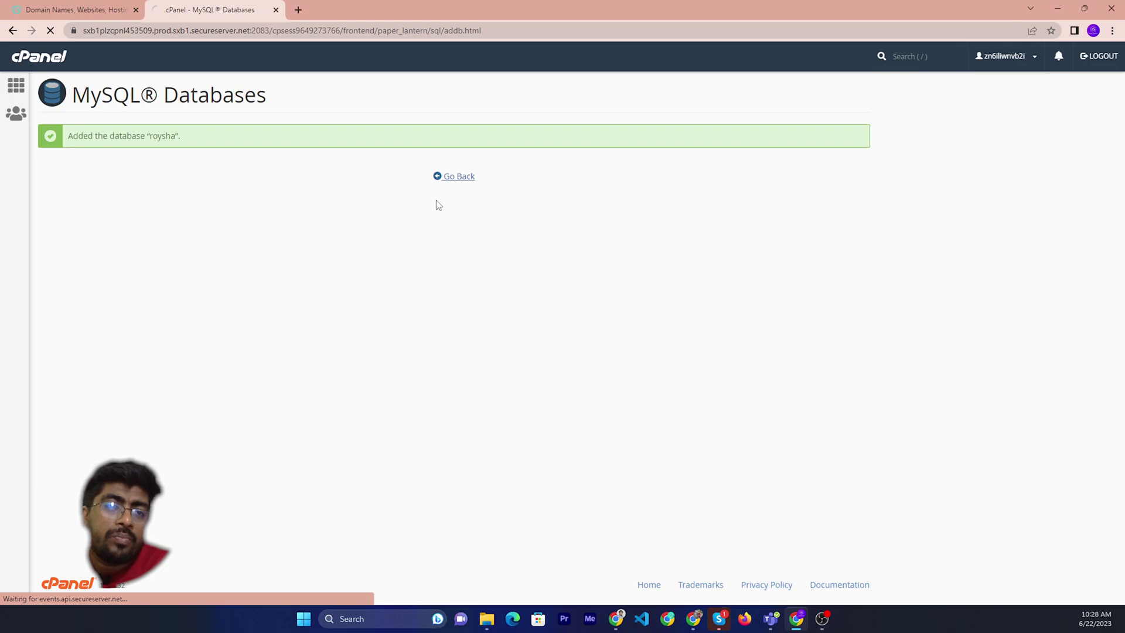
{"action": "scroll", "coordinate": [371, 519], "scroll_direction": "down", "scroll_amount": 4}
{"action": "scroll", "coordinate": [358, 519], "scroll_direction": "down", "scroll_amount": 3}
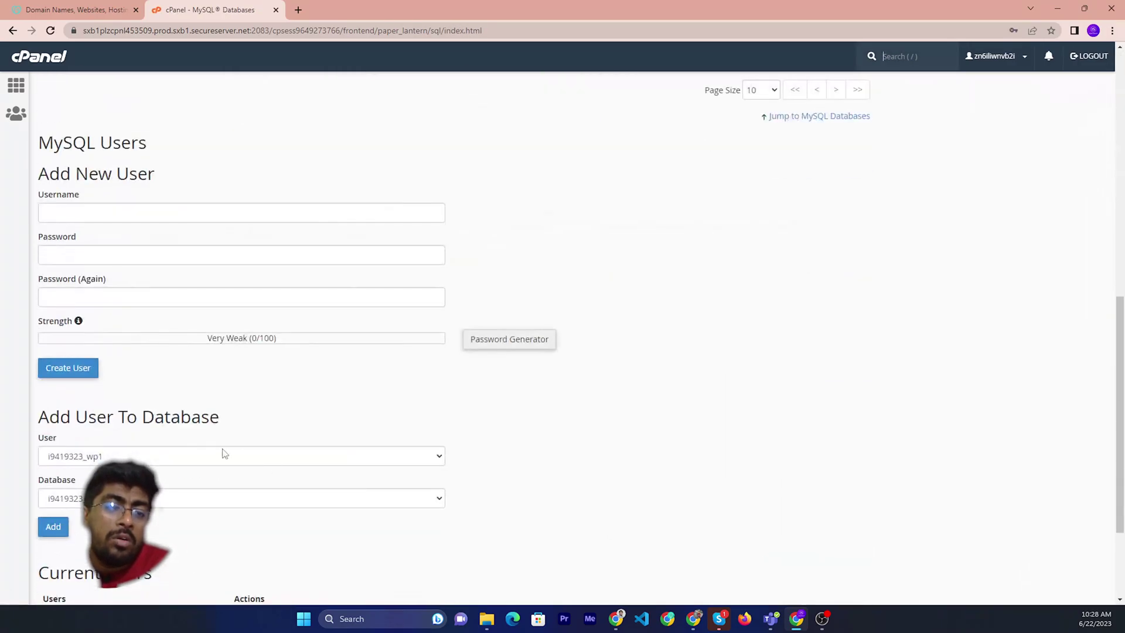
Add MySQL user 'roysha' with a generated strong password, then return to MySQL Databases
{"action": "left_click", "coordinate": [177, 214]}
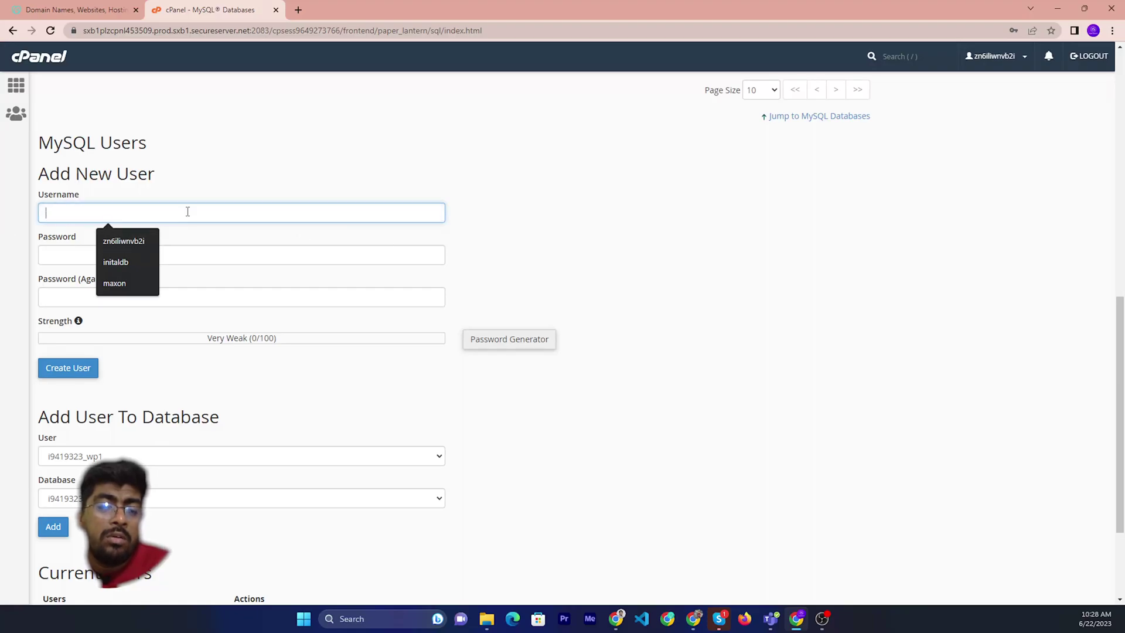
{"action": "type", "text": "ro"}
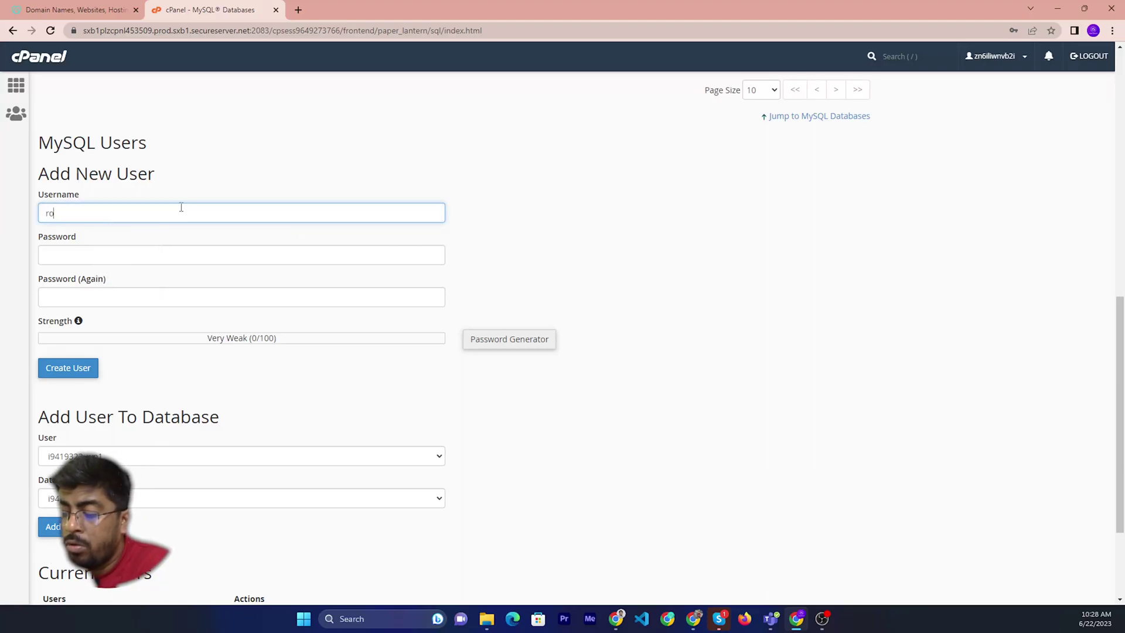
{"action": "type", "text": "ysha"}
{"action": "left_click", "coordinate": [166, 253]}
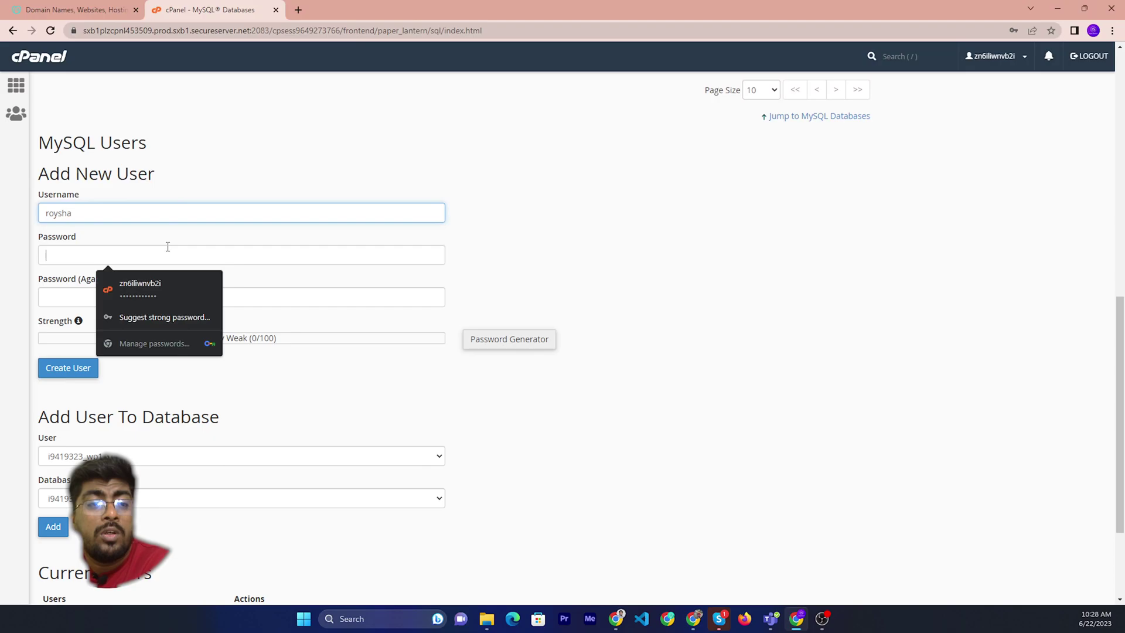
{"action": "left_click", "coordinate": [497, 338]}
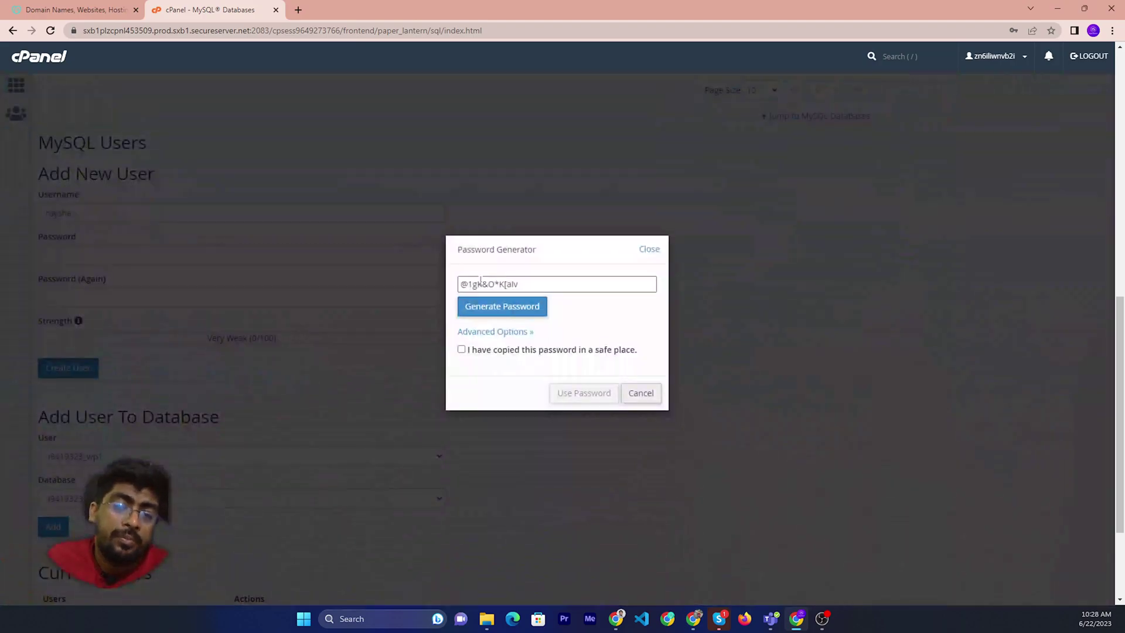
{"action": "left_click", "coordinate": [461, 350]}
{"action": "left_click", "coordinate": [583, 393]}
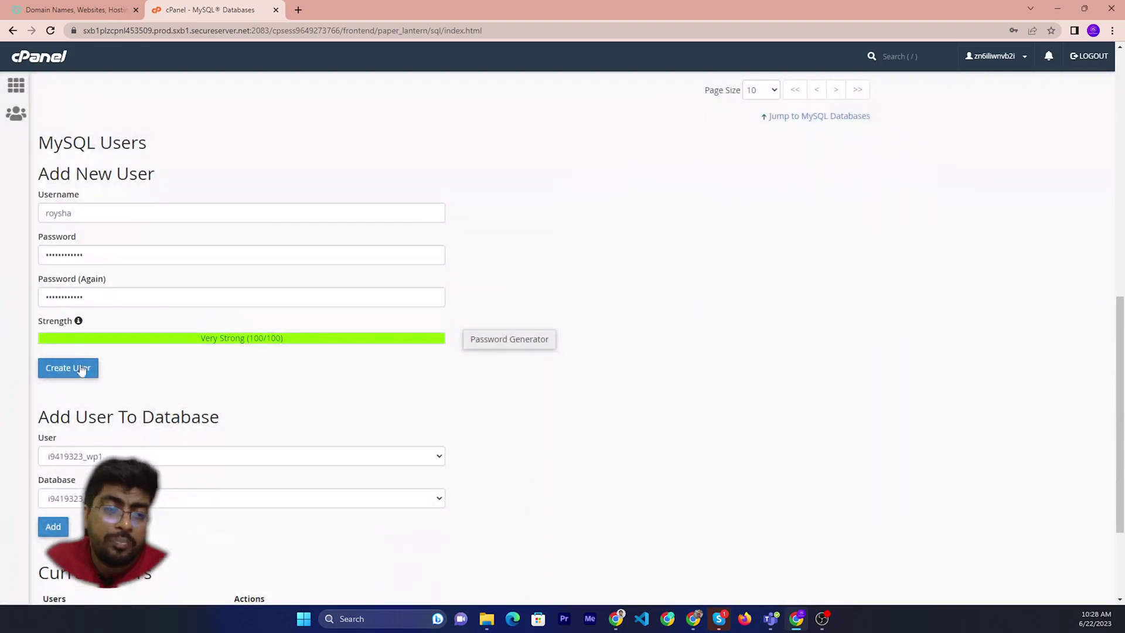
{"action": "left_click", "coordinate": [66, 371]}
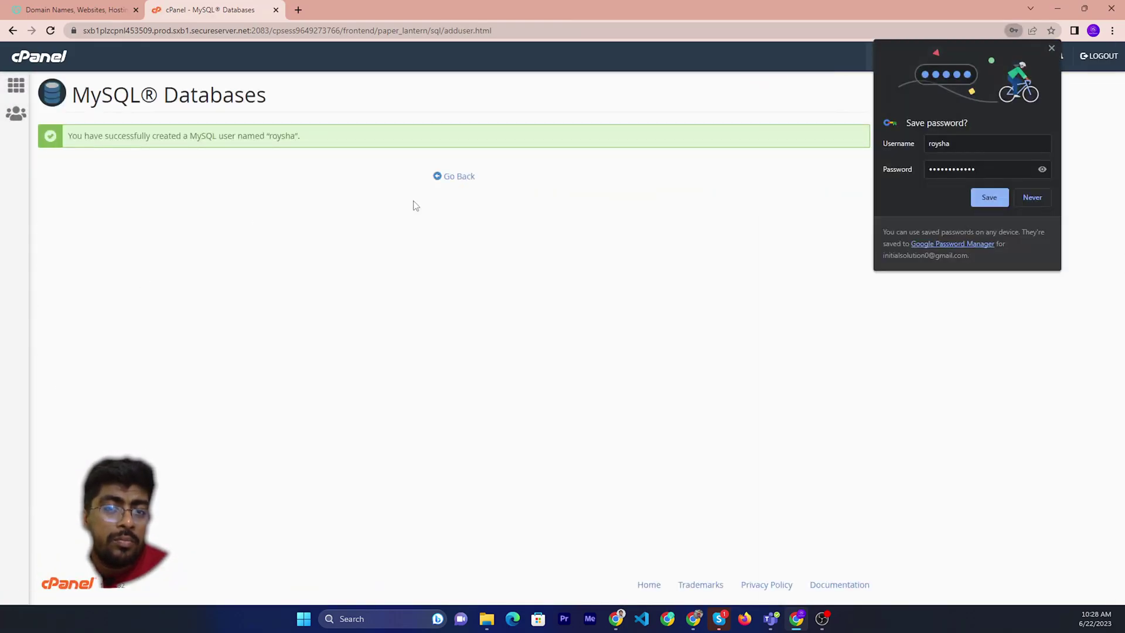
{"action": "left_click", "coordinate": [446, 178]}
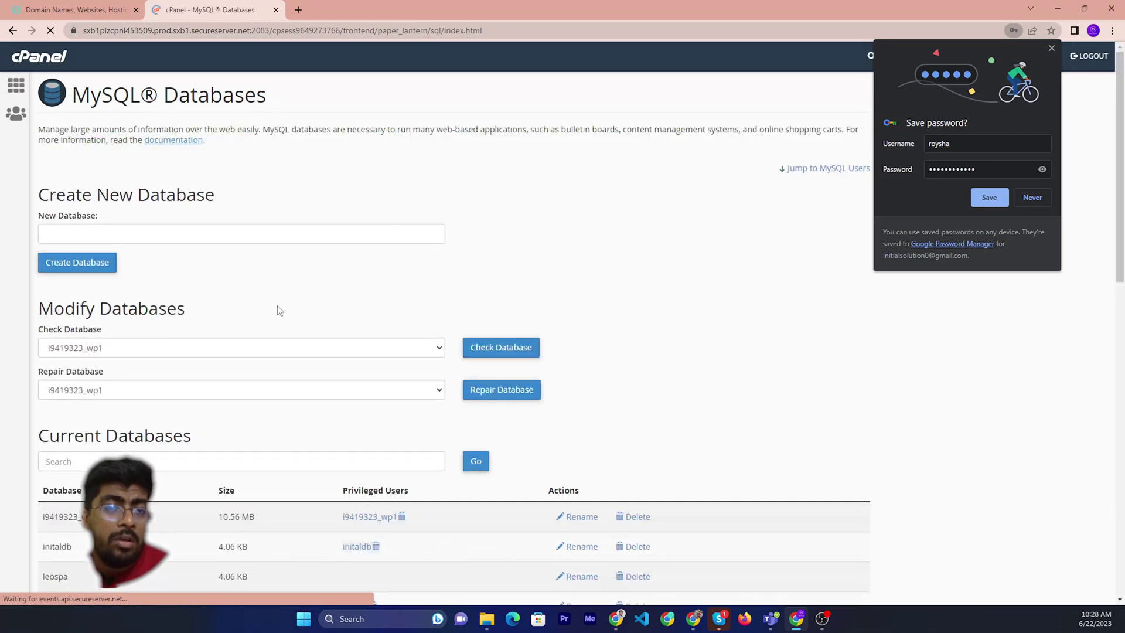
{"action": "scroll", "coordinate": [276, 309], "scroll_direction": "down", "scroll_amount": 2}
{"action": "scroll", "coordinate": [233, 413], "scroll_direction": "down", "scroll_amount": 8}
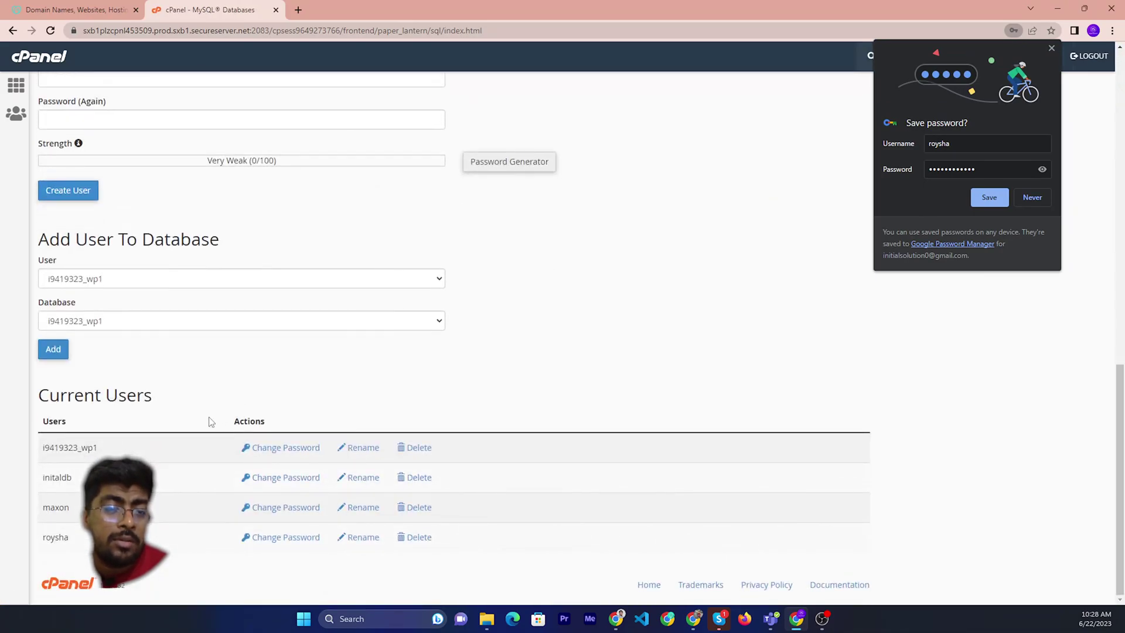
Add user 'roysha' to database 'roysha' and grant ALL PRIVILEGES
{"action": "left_click", "coordinate": [173, 274]}
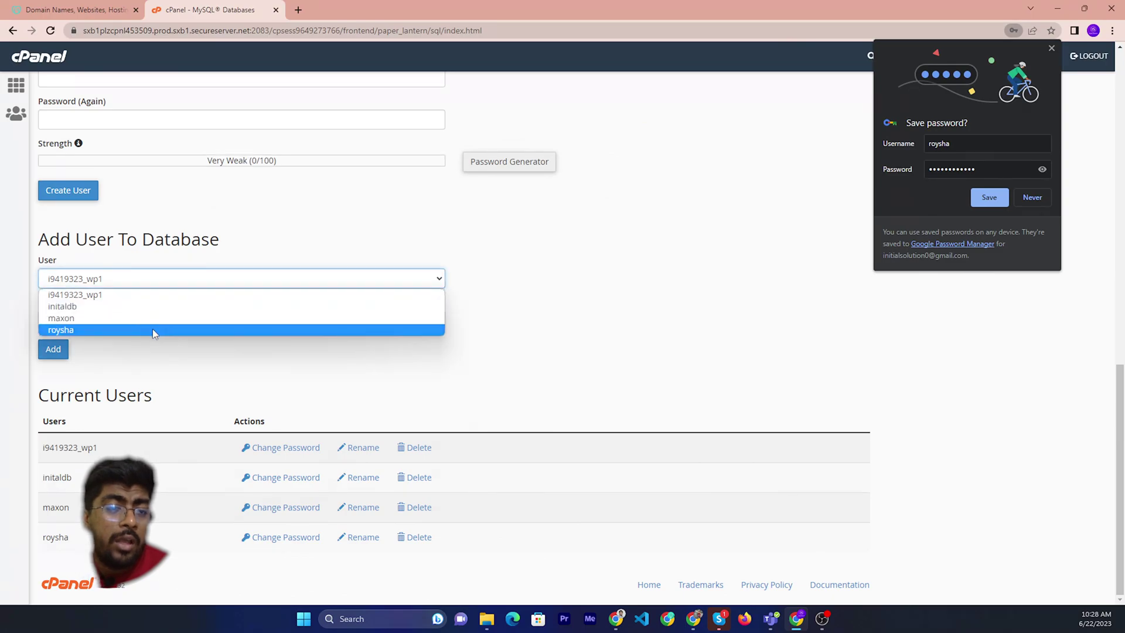
{"action": "left_click", "coordinate": [152, 328]}
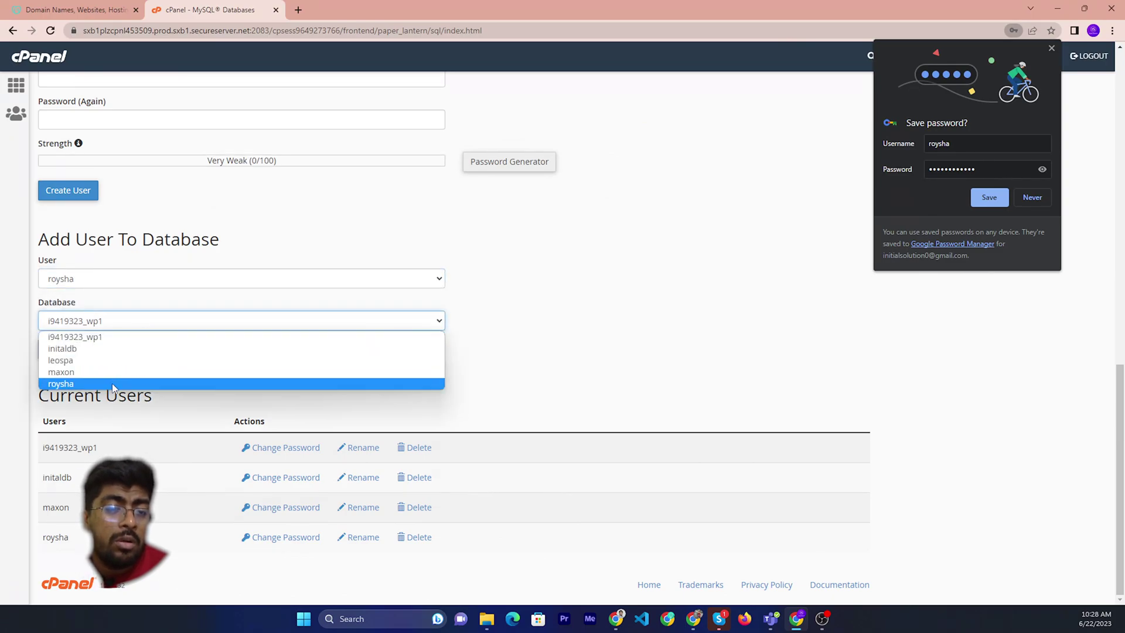
{"action": "left_click", "coordinate": [112, 384]}
{"action": "left_click", "coordinate": [64, 347]}
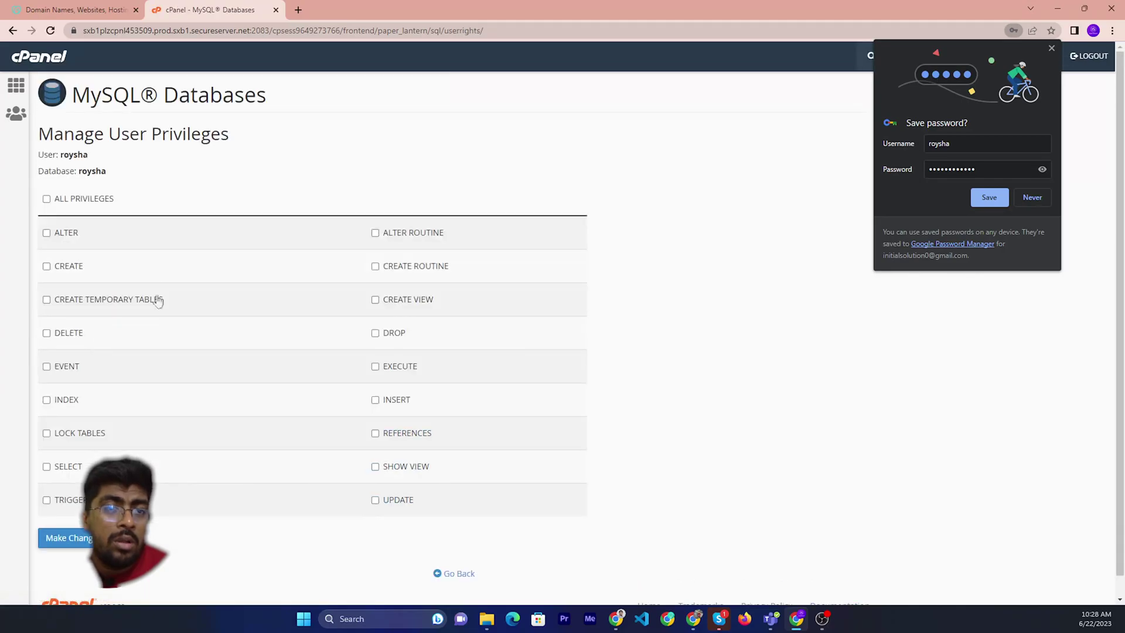
{"action": "left_click", "coordinate": [47, 200]}
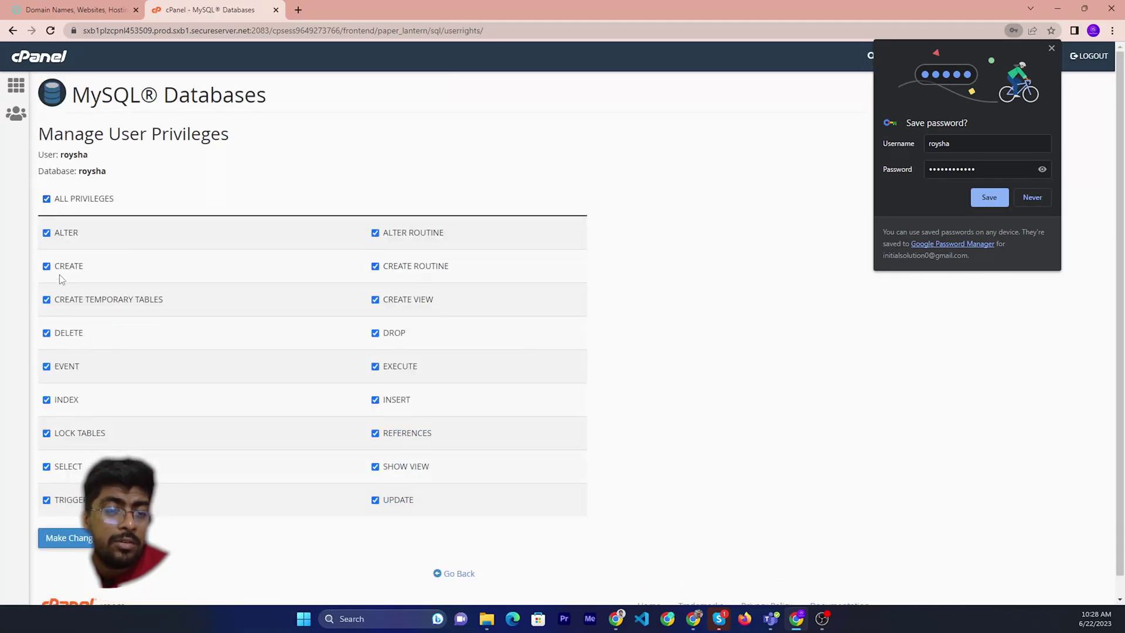
{"action": "left_click", "coordinate": [83, 546]}
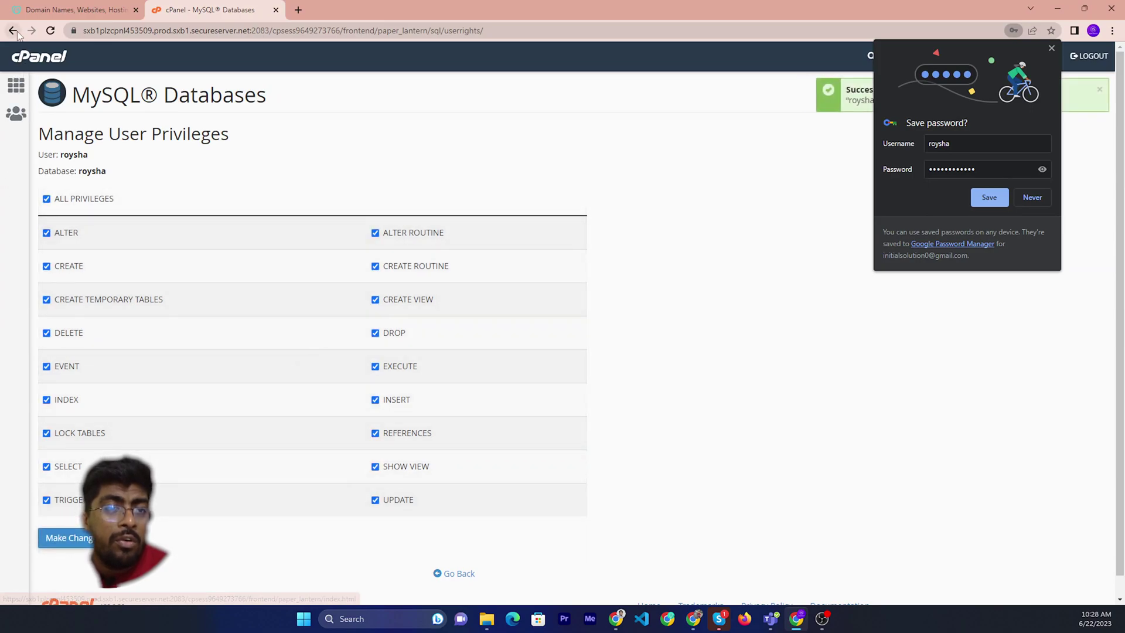
Go back to the cPanel home and launch phpMyAdmin in a new tab
{"action": "left_click", "coordinate": [17, 91]}
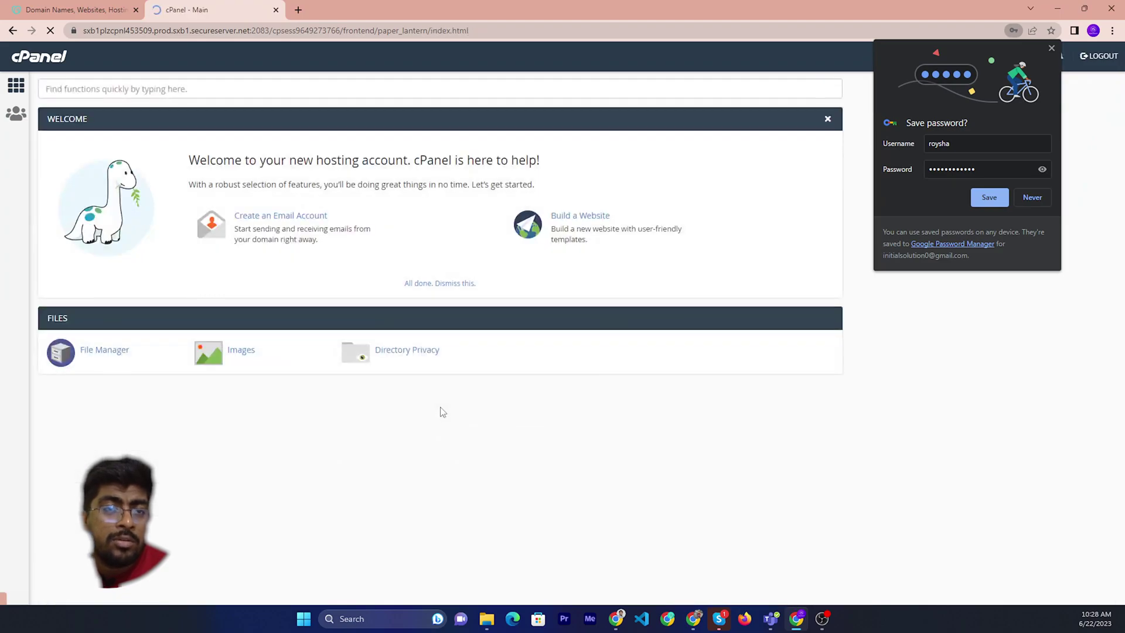
{"action": "scroll", "coordinate": [93, 352], "scroll_direction": "down", "scroll_amount": 3}
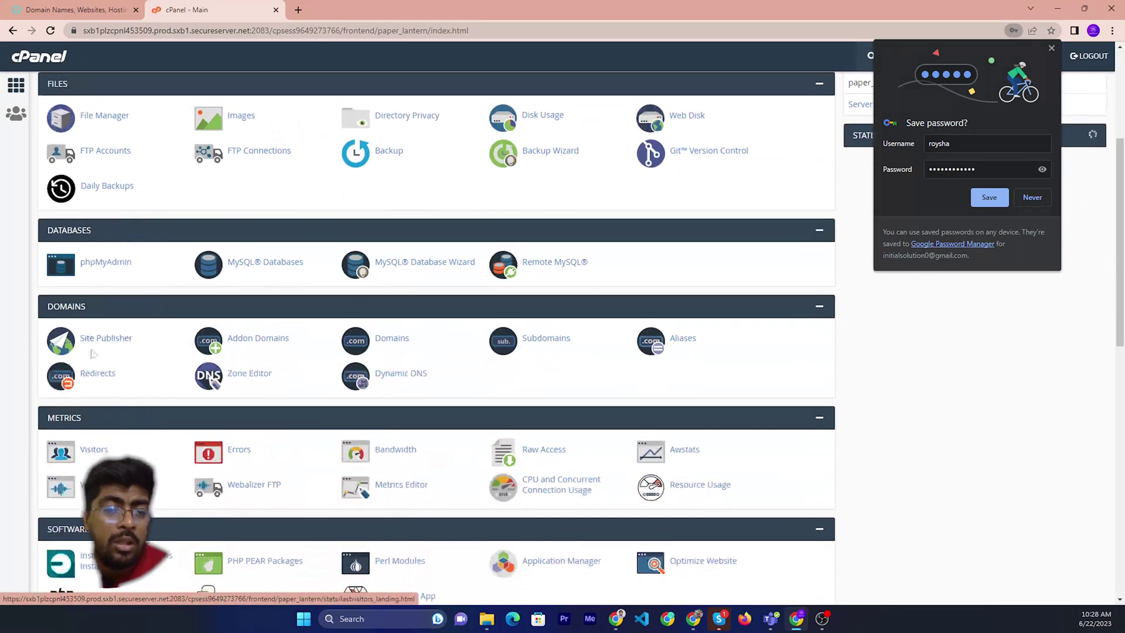
{"action": "left_click", "coordinate": [88, 261]}
{"action": "left_click", "coordinate": [343, 10]}
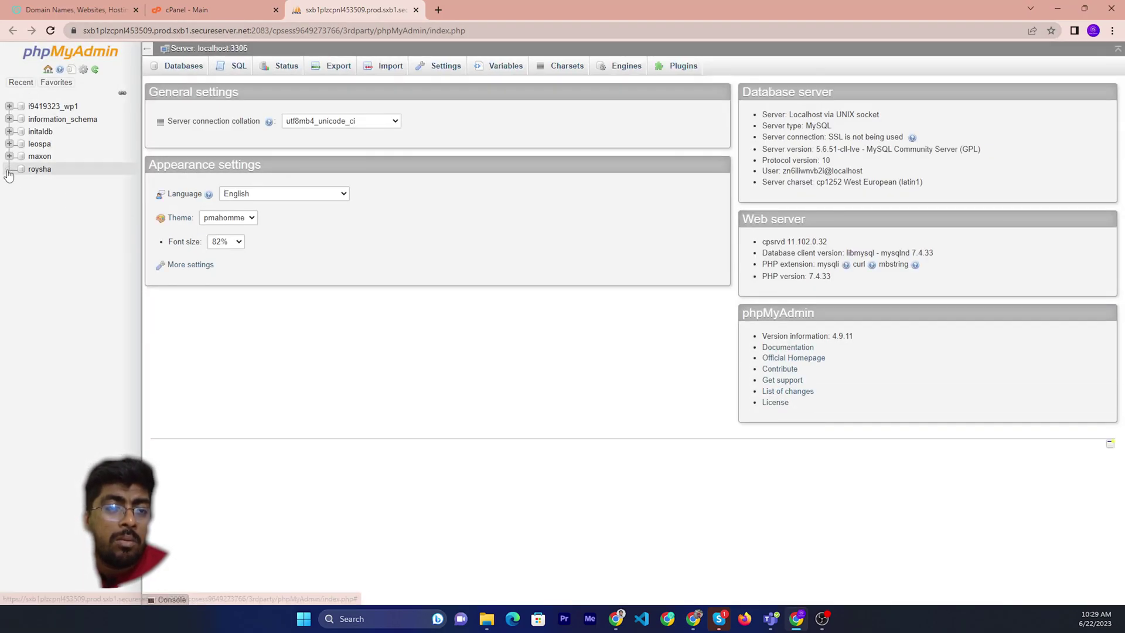
Expand the 'roysha' database in phpMyAdmin's navigation tree
{"action": "left_click", "coordinate": [37, 172]}
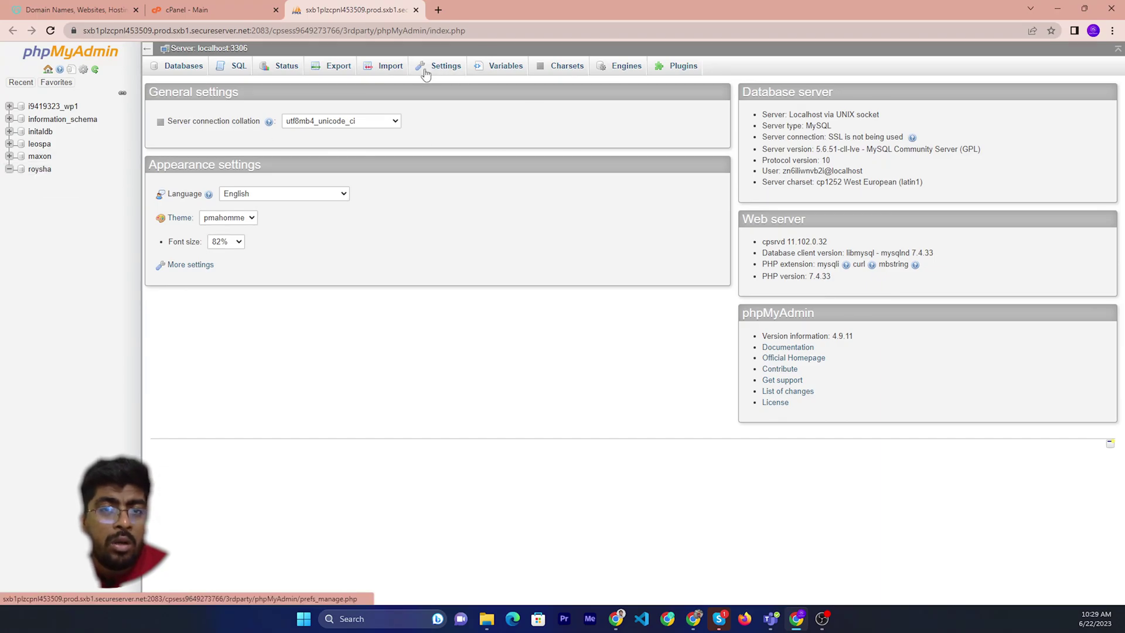